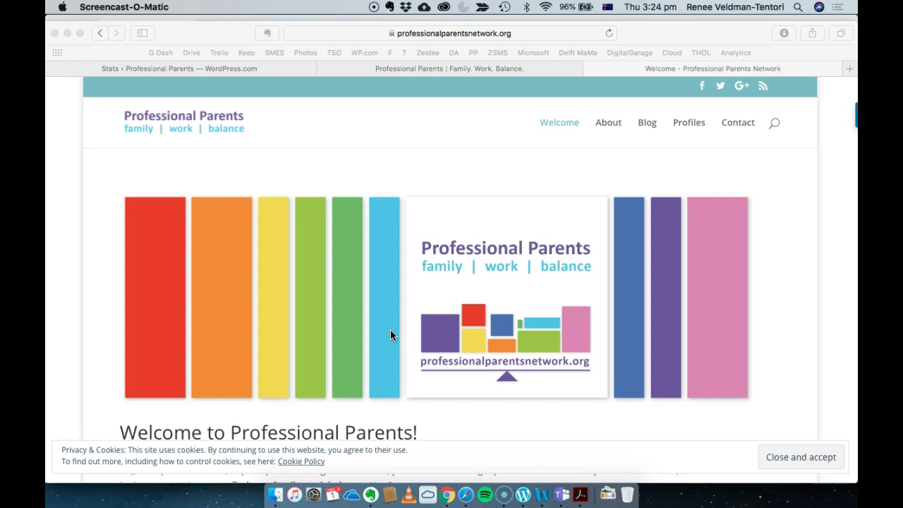
Browse the original site's Welcome page, then its About and Profiles pages.
scroll(390, 329, down, 10)
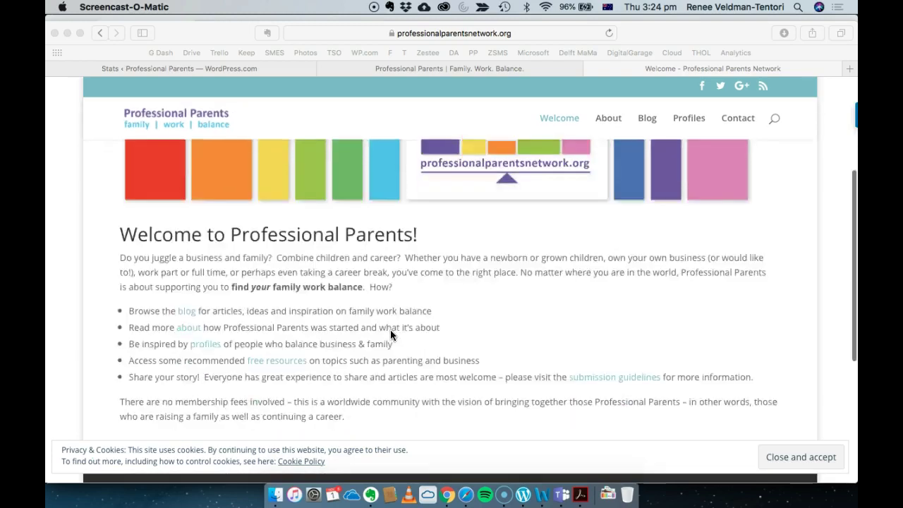
click(390, 329)
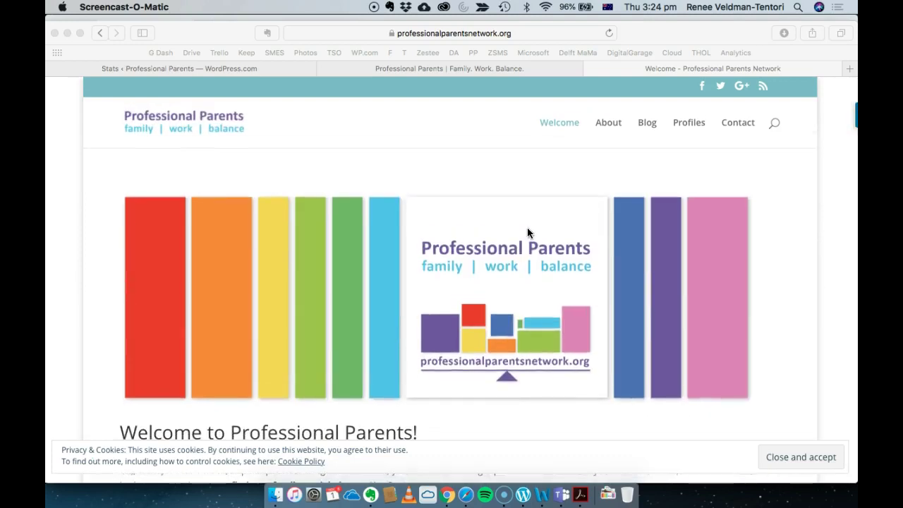
click(603, 125)
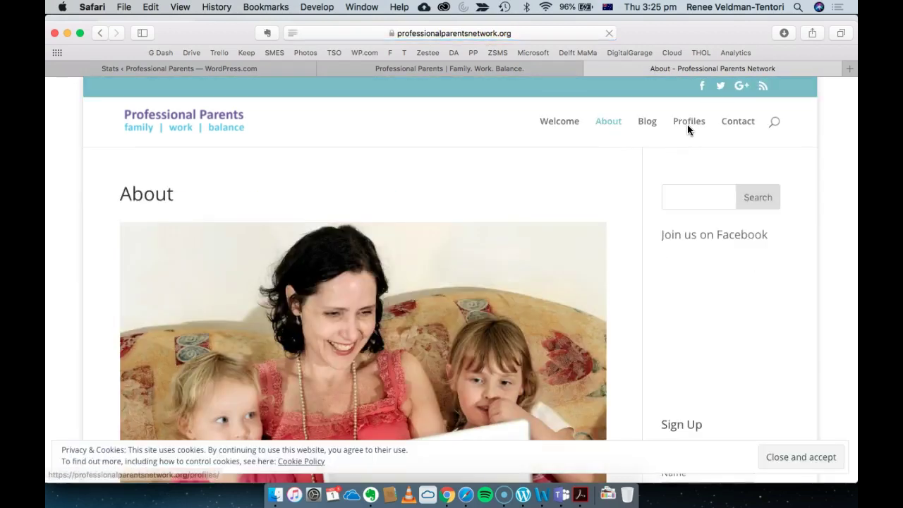
click(688, 128)
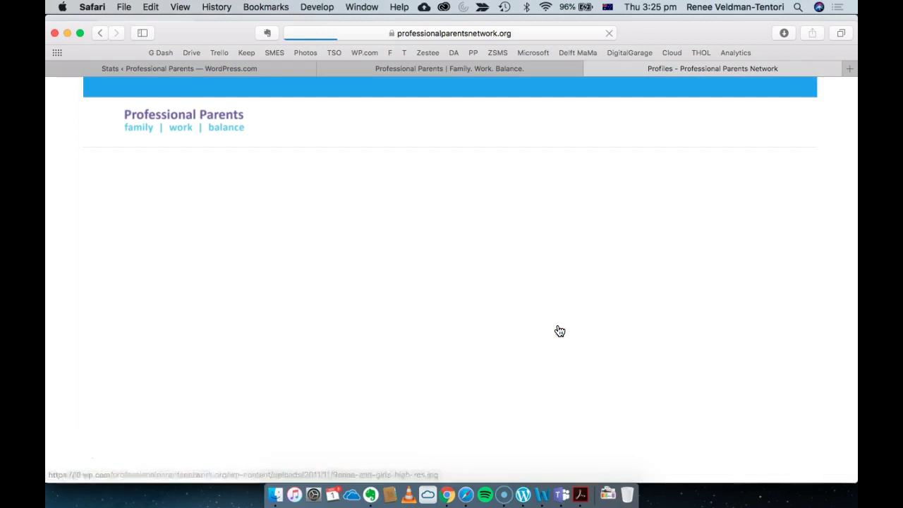
Scroll through the Profiles page, then go back to the Welcome page and skim it.
scroll(559, 330, down, 3)
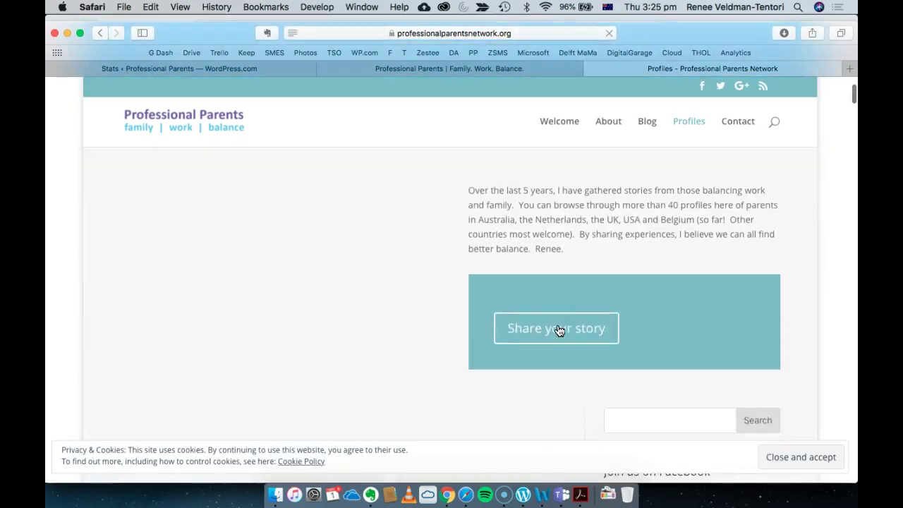
scroll(559, 330, down, 4)
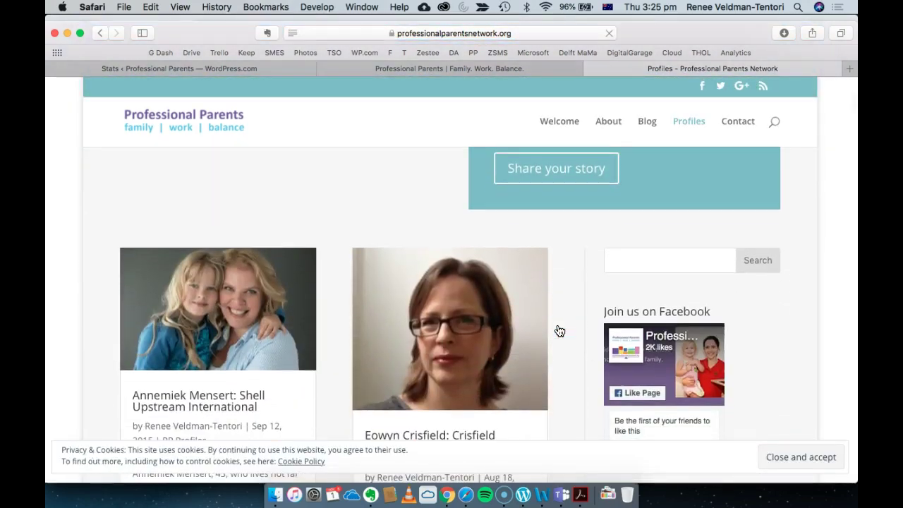
scroll(559, 331, down, 7)
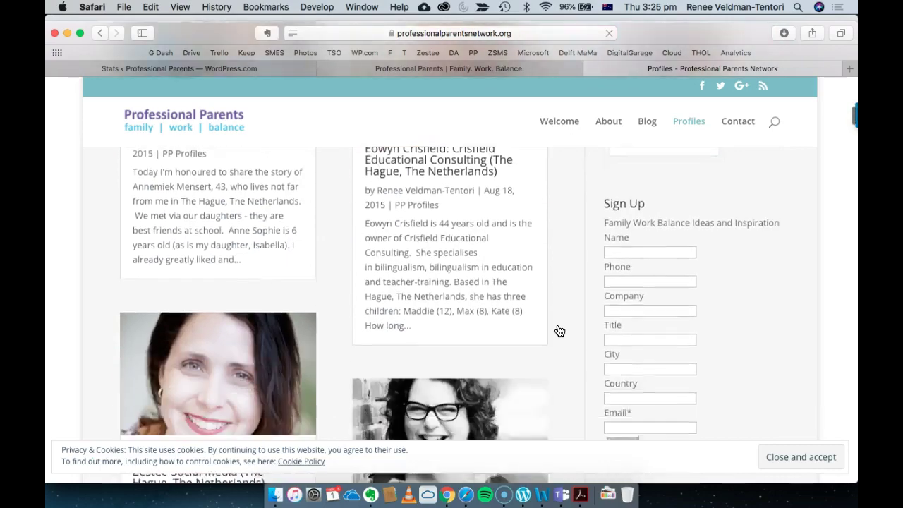
scroll(559, 331, down, 20)
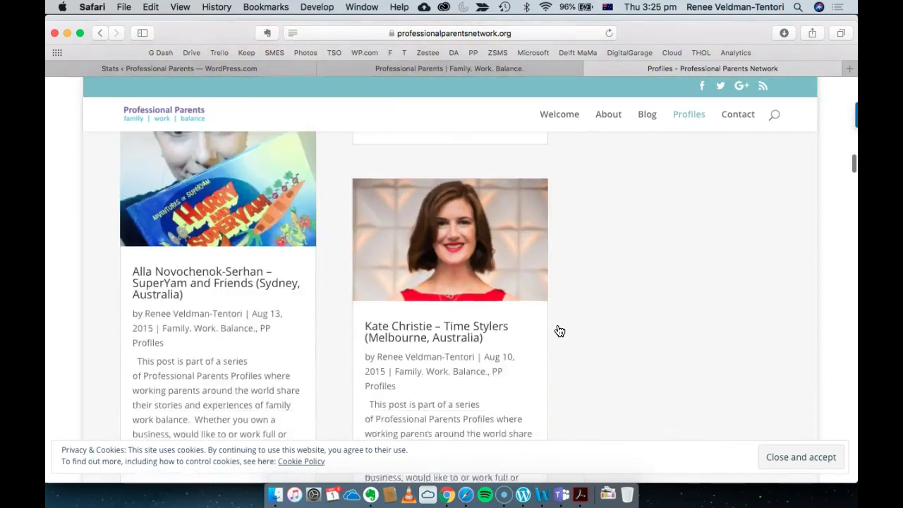
scroll(559, 331, down, 20)
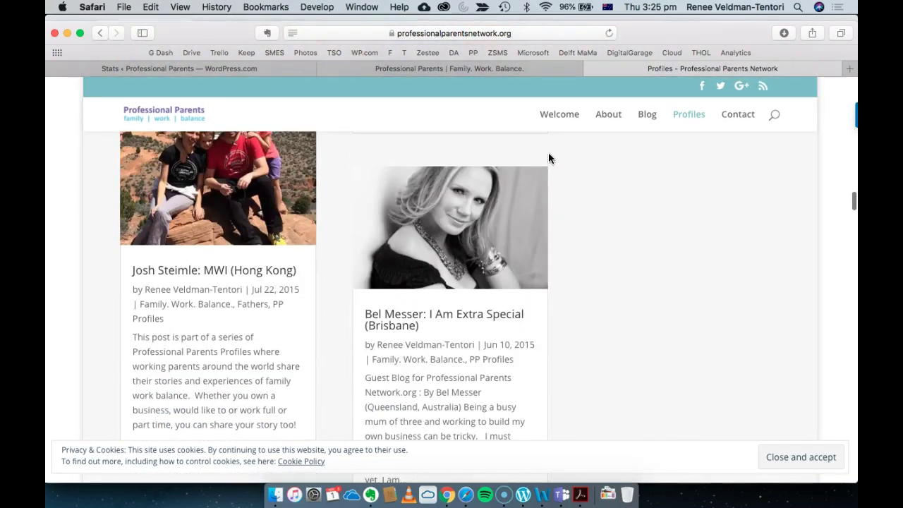
click(558, 115)
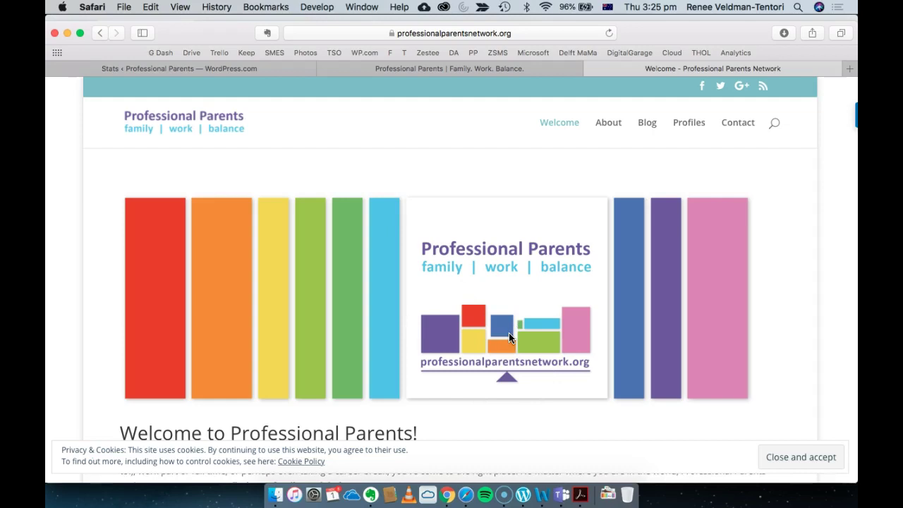
scroll(508, 333, down, 2)
scroll(511, 338, down, 2)
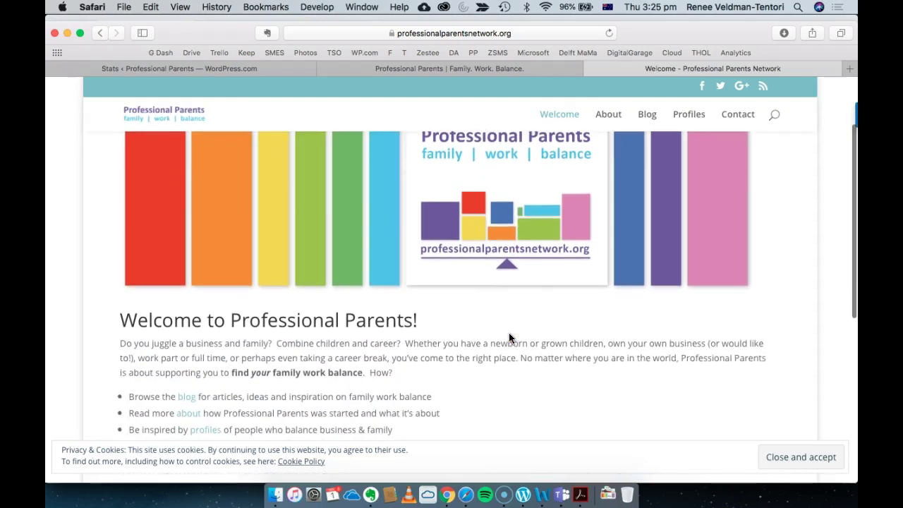
scroll(511, 339, up, 3)
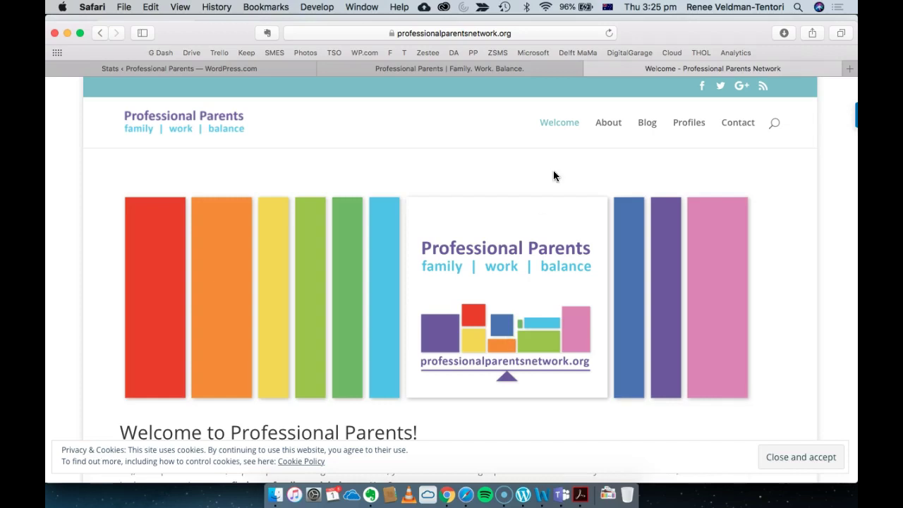
Show Professional Parents' yearly stats on WordPress.com: 1,427 views and 937 visitors for 2018.
click(456, 69)
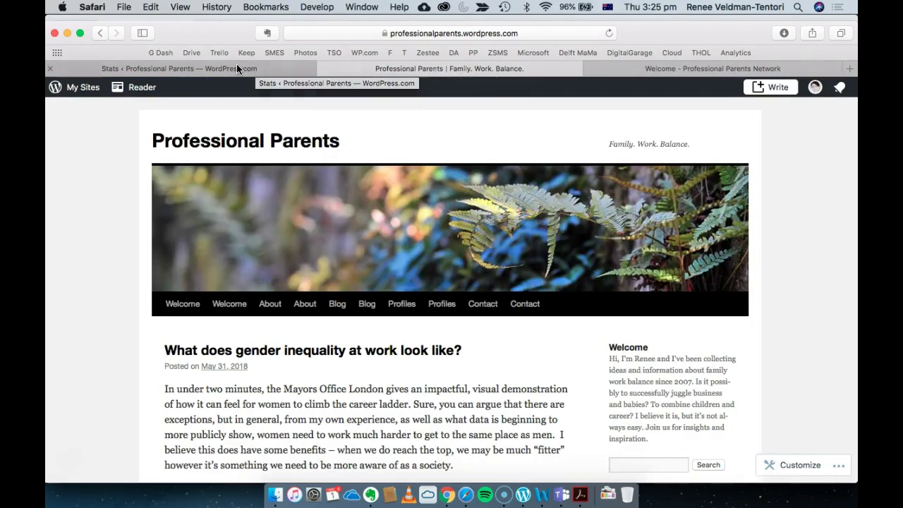
click(250, 68)
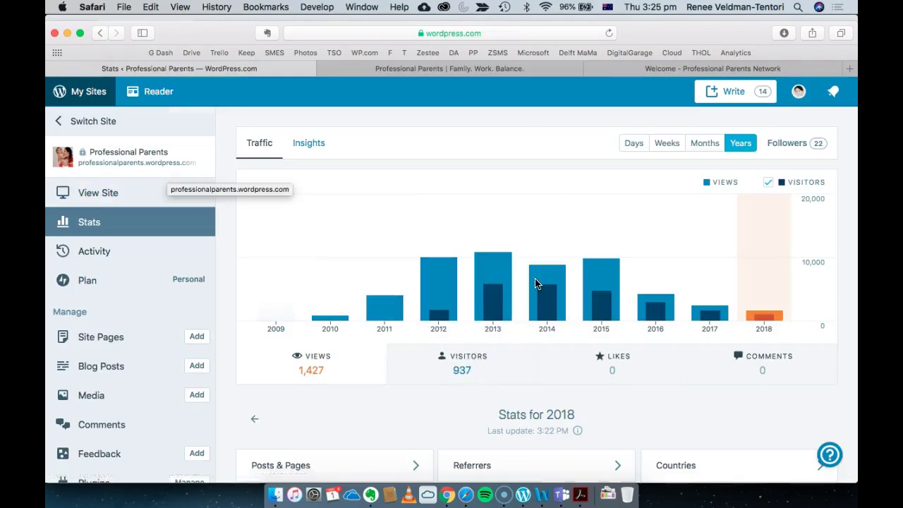
mouse_move(392, 315)
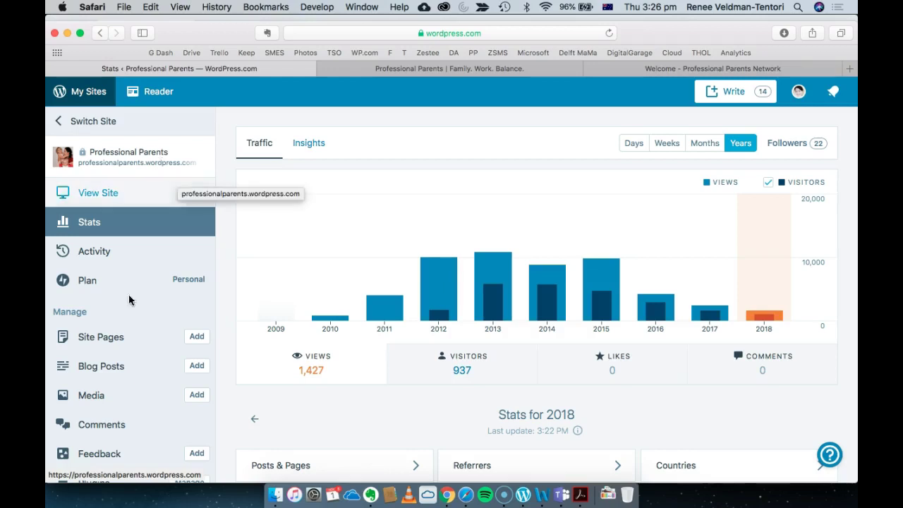
scroll(161, 383, down, 8)
scroll(161, 386, up, 10)
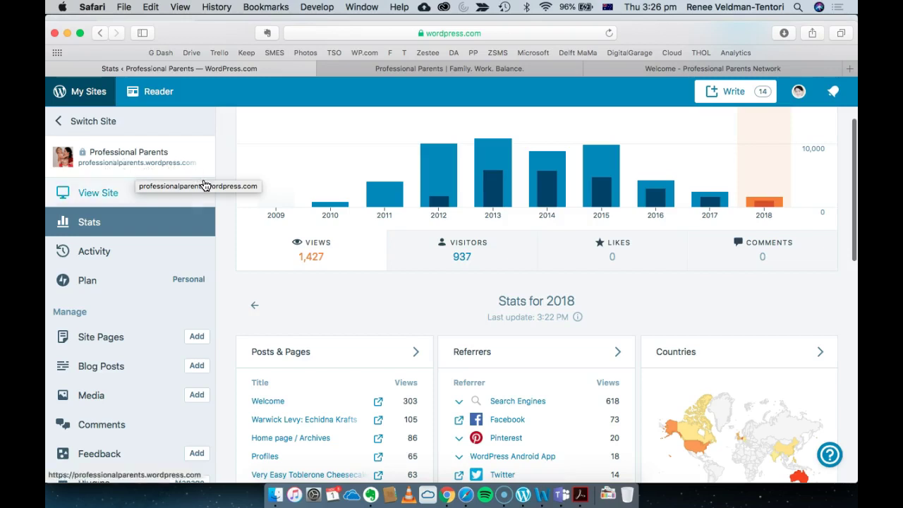
scroll(332, 242, up, 2)
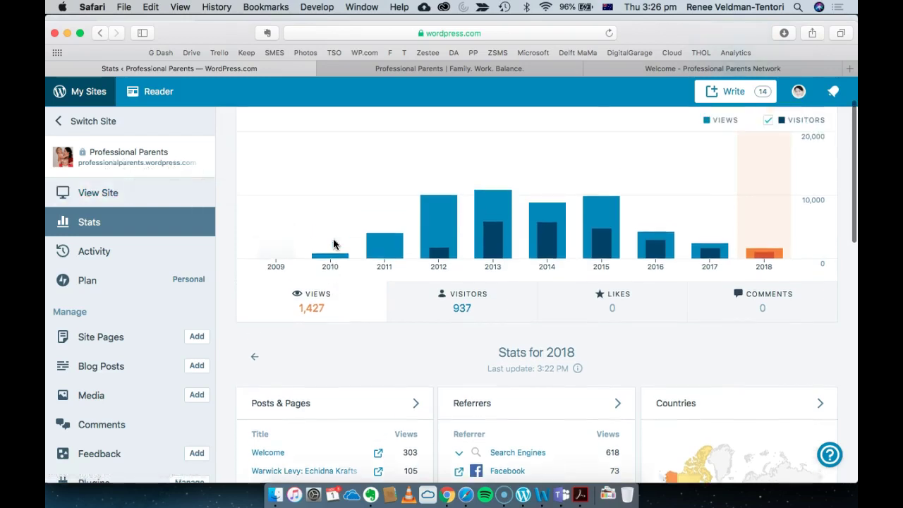
Review 2018 stats: Search Engines top referrer at 618 views, Welcome page at 303 views.
click(666, 70)
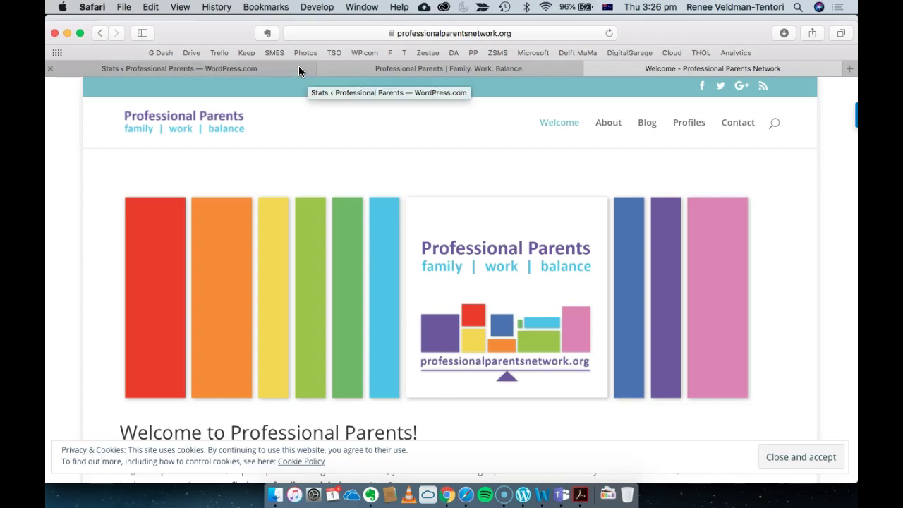
click(273, 67)
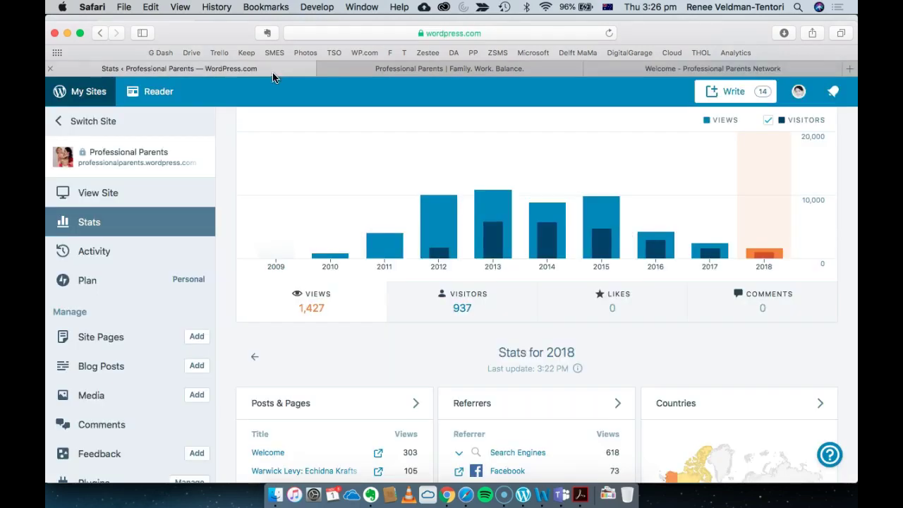
scroll(152, 449, down, 5)
scroll(149, 448, down, 1)
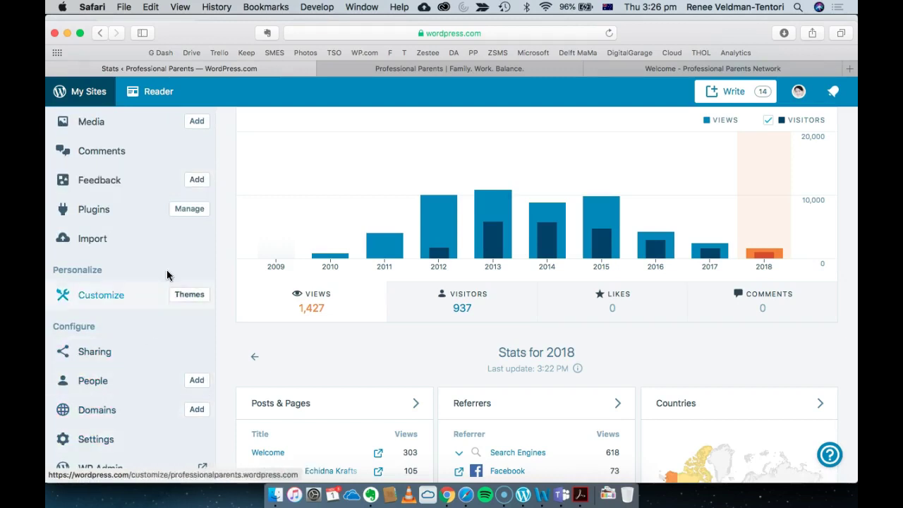
scroll(171, 249, up, 3)
scroll(172, 250, up, 5)
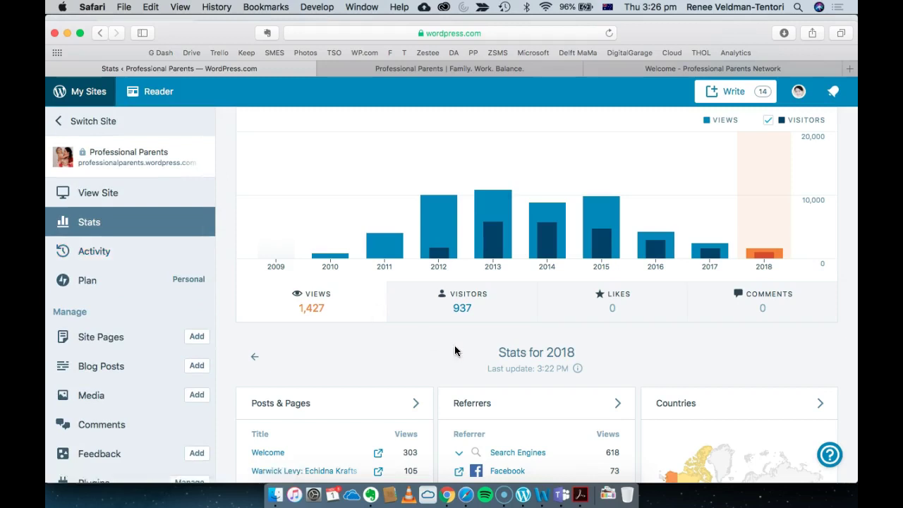
mouse_move(592, 245)
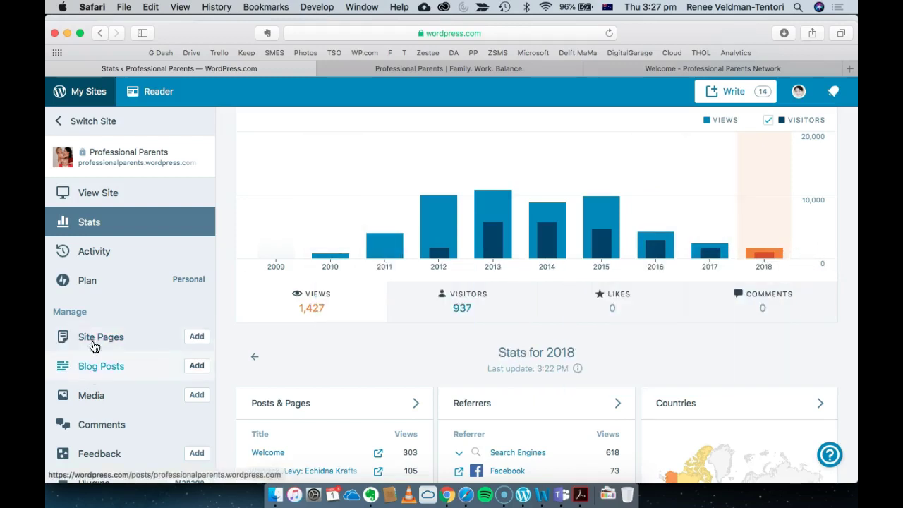
Check the imported blog posts and pages, then scroll the original professionalparentsnetwork.org homepage.
click(105, 373)
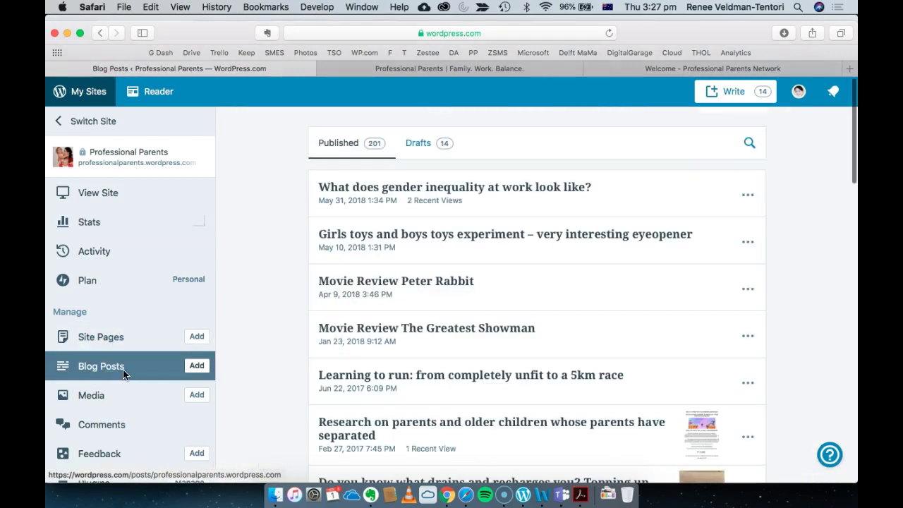
click(123, 342)
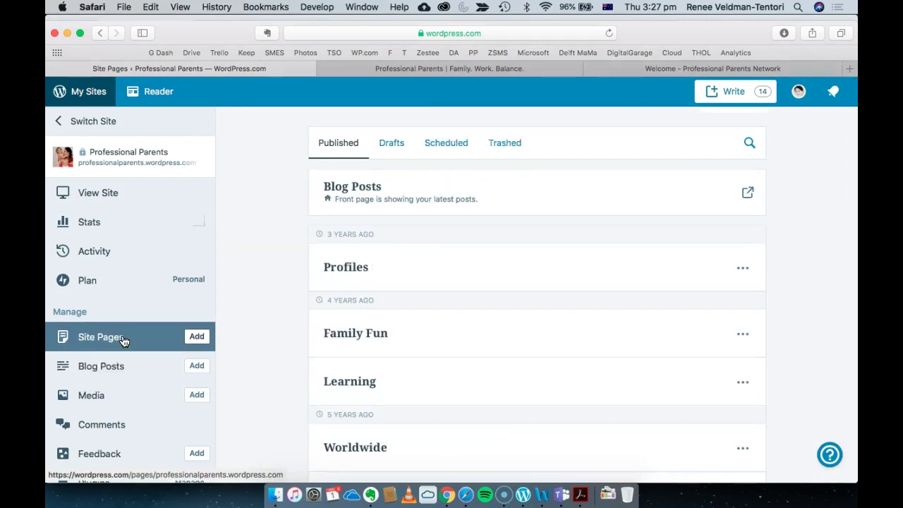
click(671, 72)
scroll(596, 275, down, 5)
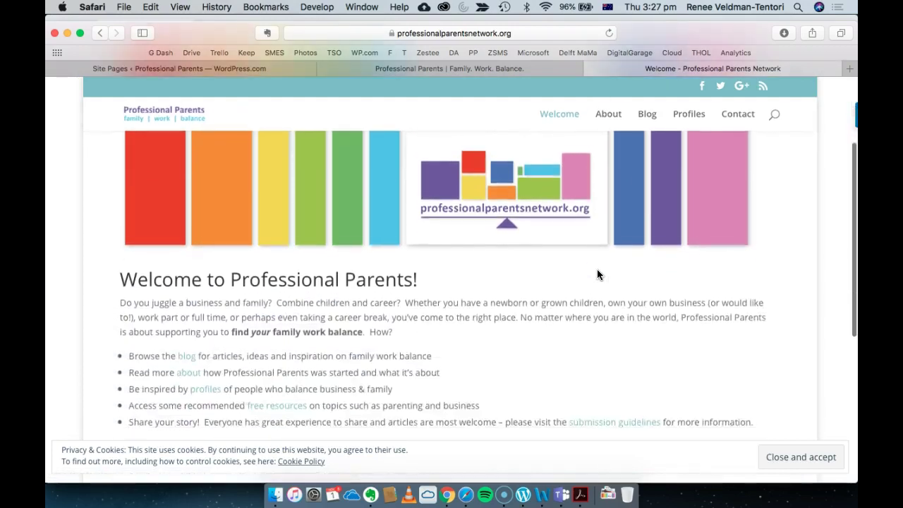
scroll(596, 275, up, 5)
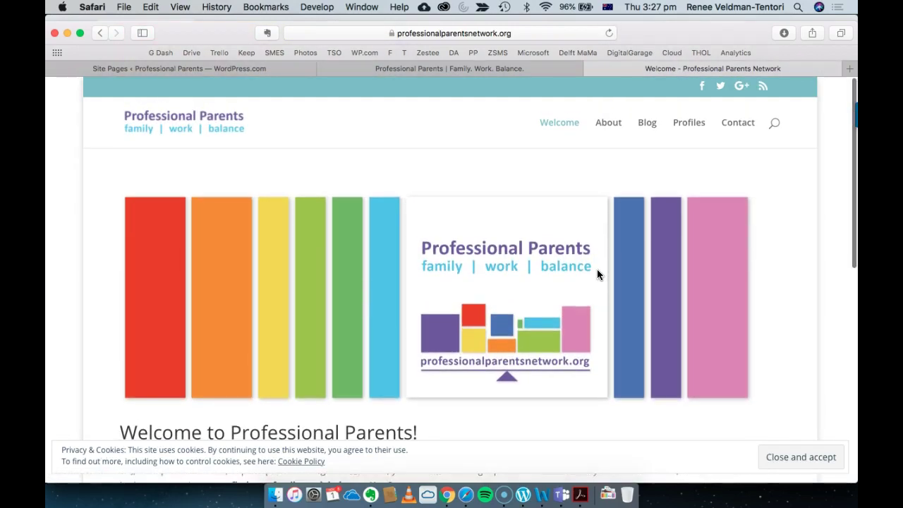
scroll(596, 275, down, 3)
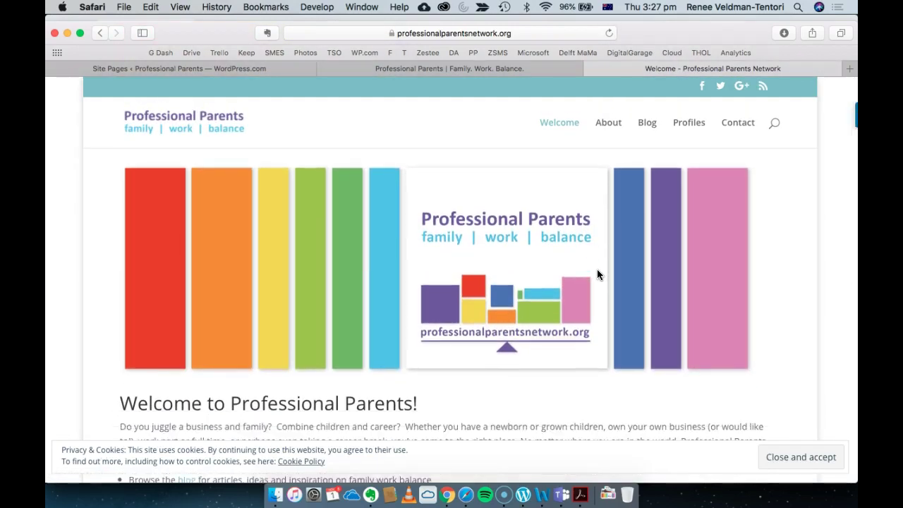
scroll(597, 274, down, 10)
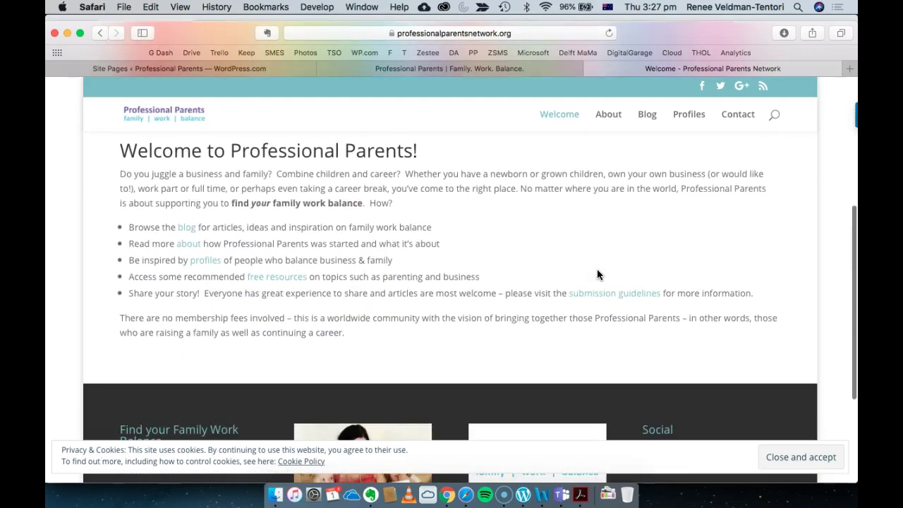
scroll(596, 274, up, 10)
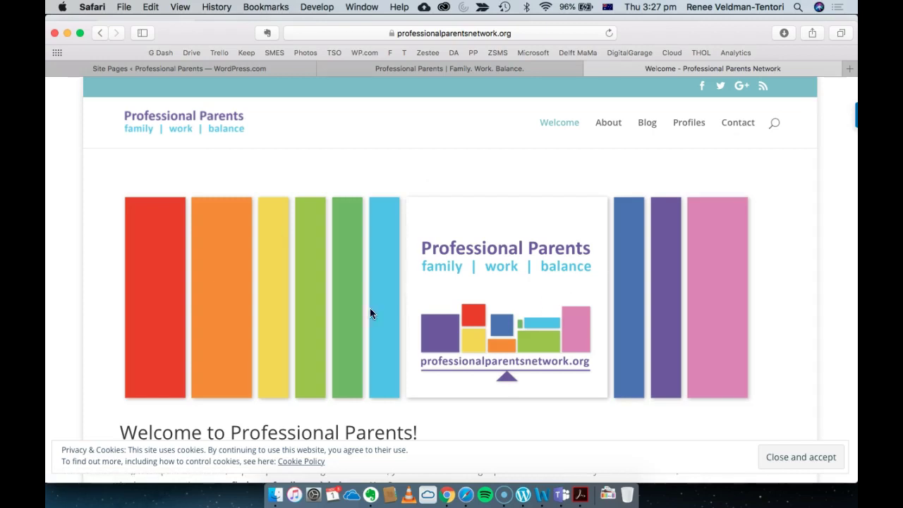
Scroll through professionalparents.wordpress.com, then return to the published Site Pages list.
click(530, 70)
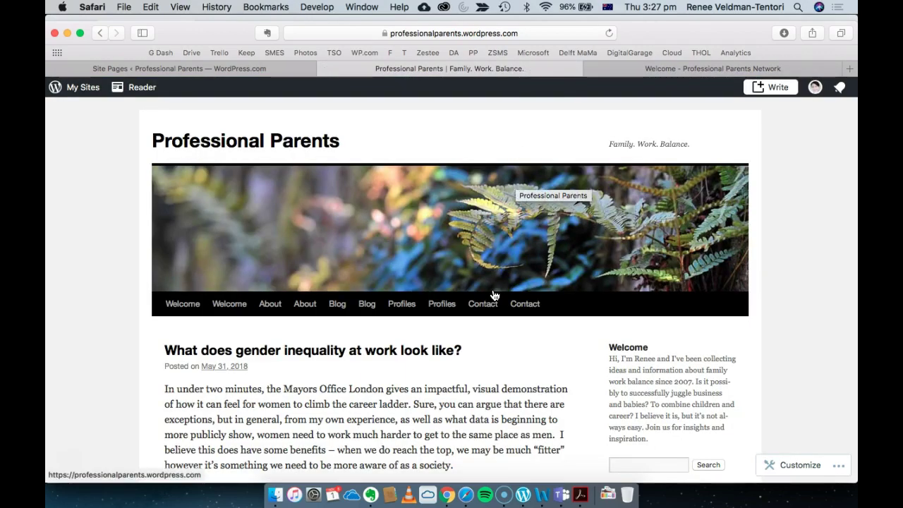
scroll(494, 295, down, 1)
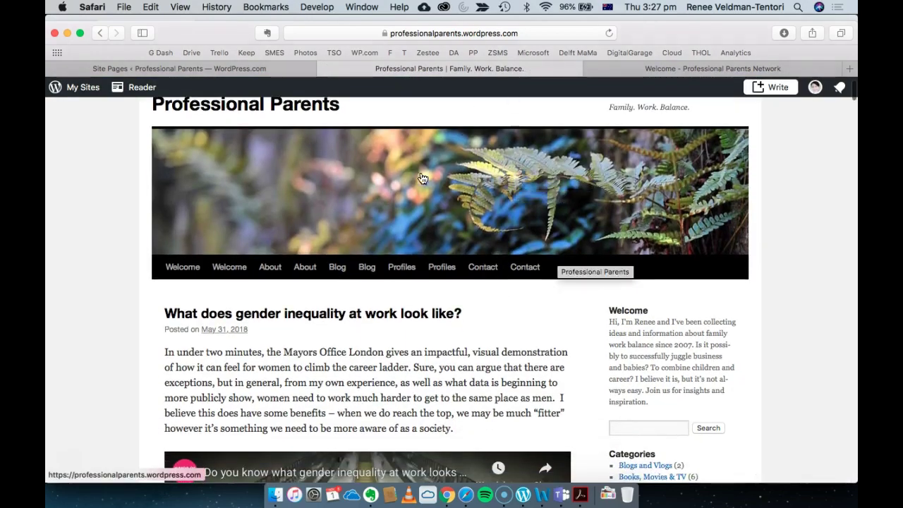
scroll(433, 359, down, 10)
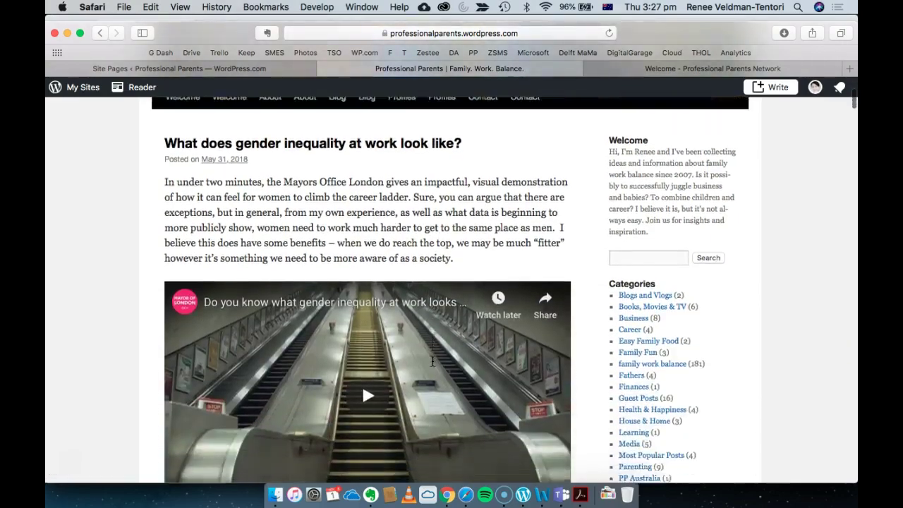
scroll(433, 361, up, 15)
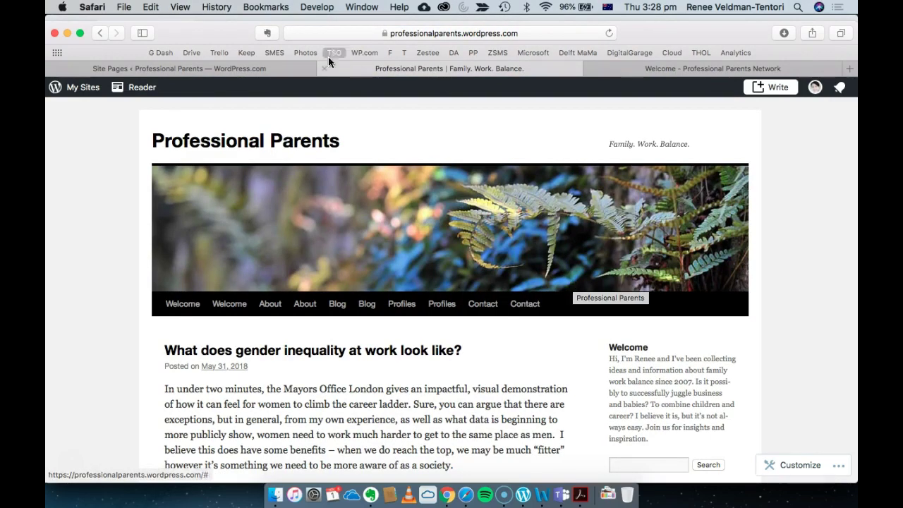
click(242, 62)
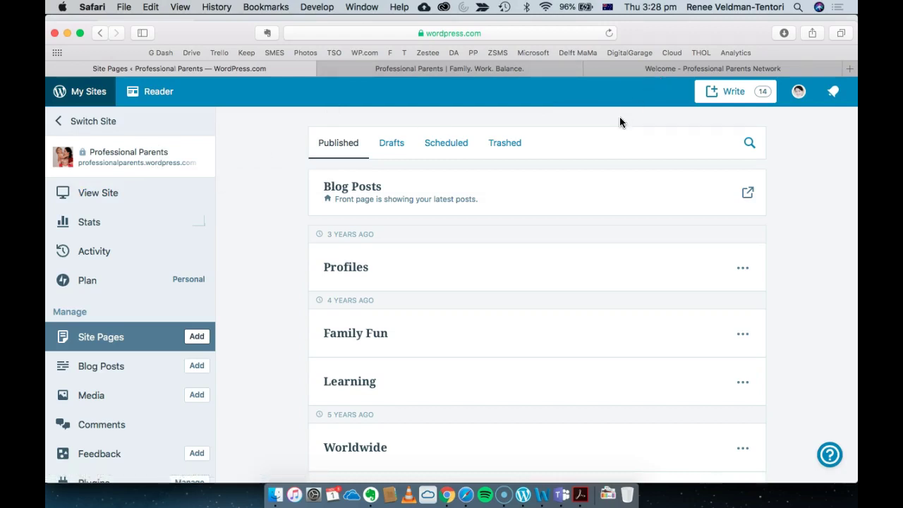
scroll(162, 389, down, 2)
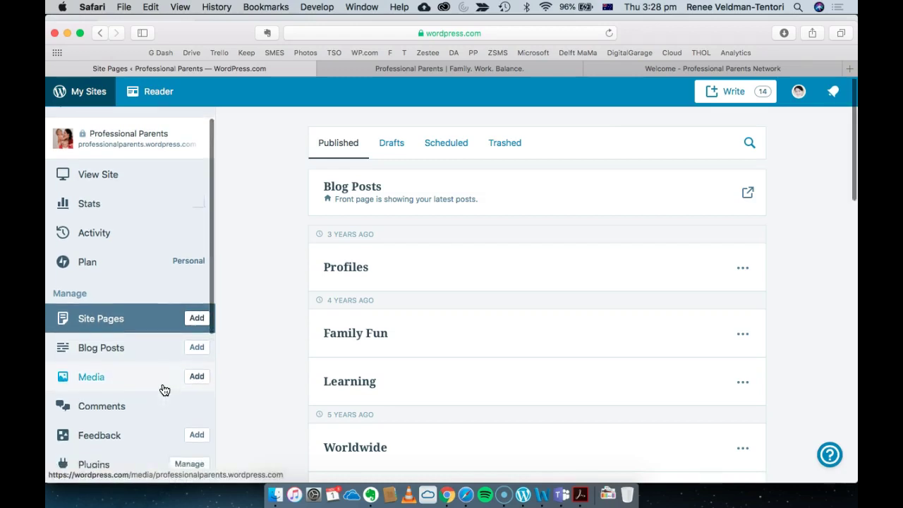
scroll(163, 390, up, 2)
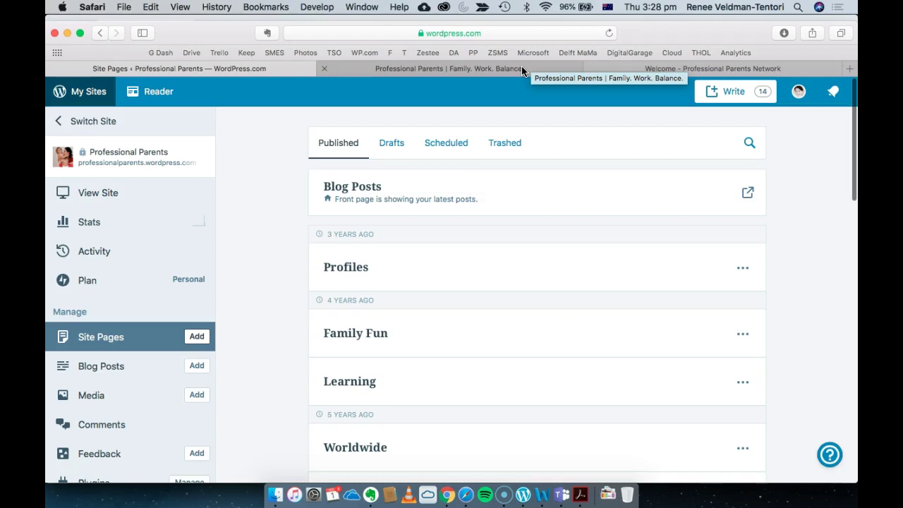
click(671, 71)
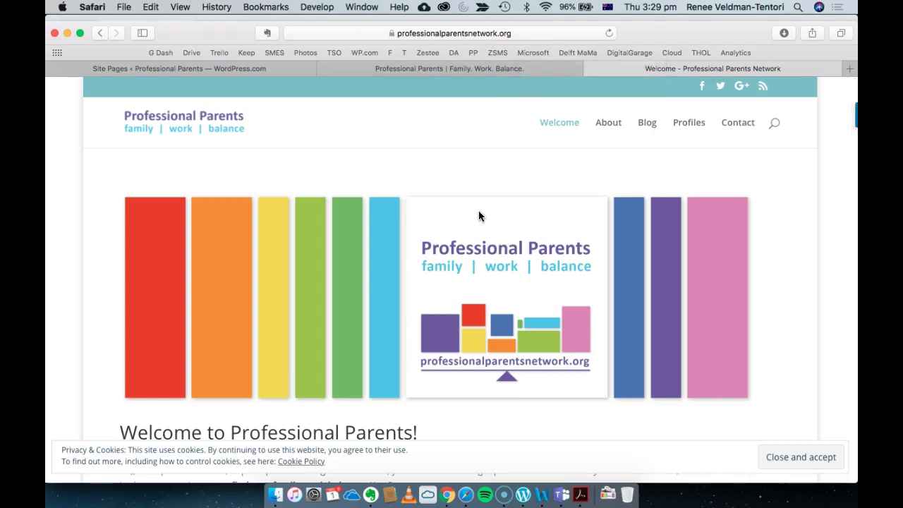
click(504, 68)
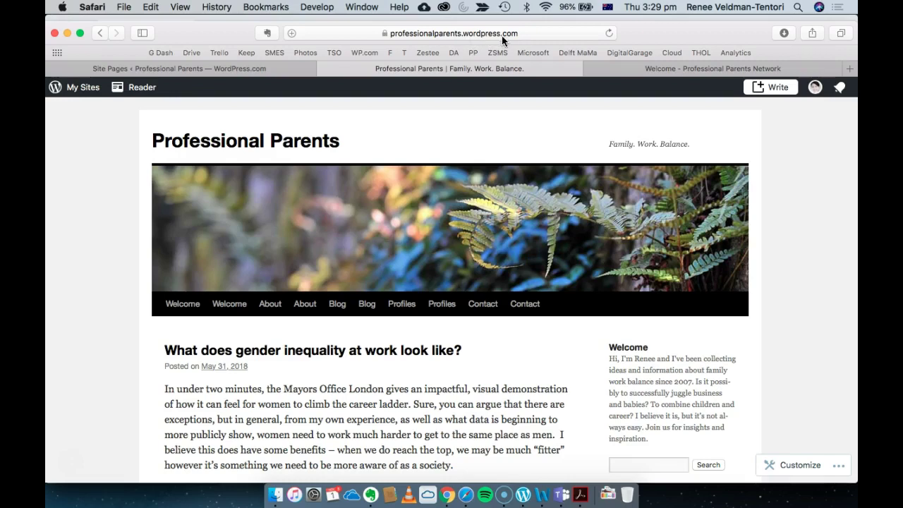
click(280, 74)
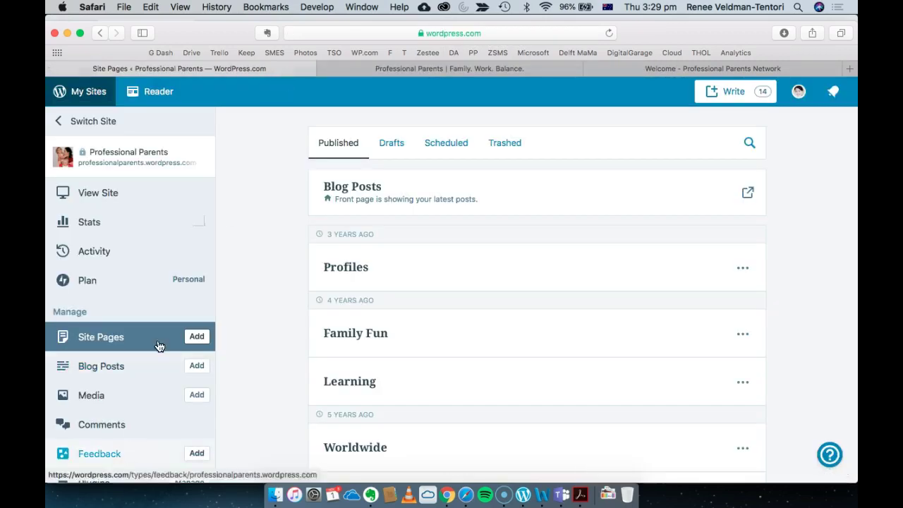
click(120, 281)
Check the domain transfer, compare plans, and review the Personal plan renewing October 2, 2019.
click(359, 147)
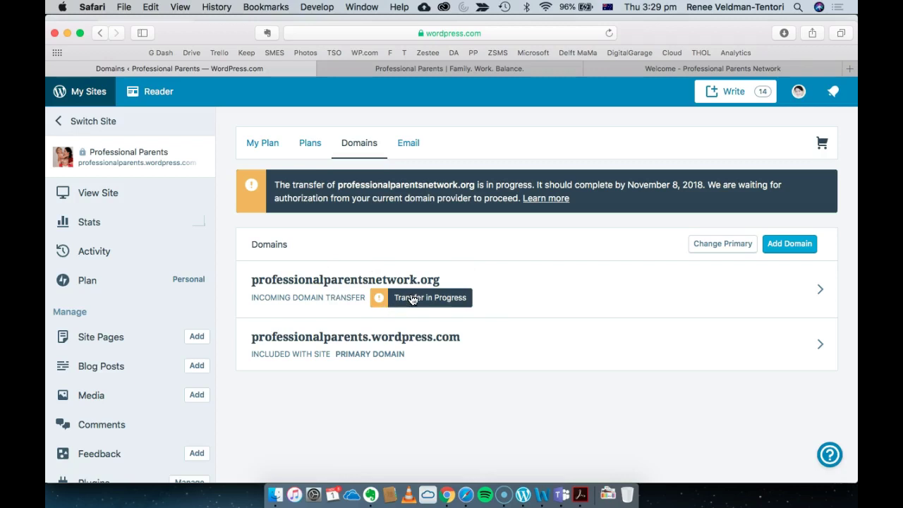
click(312, 147)
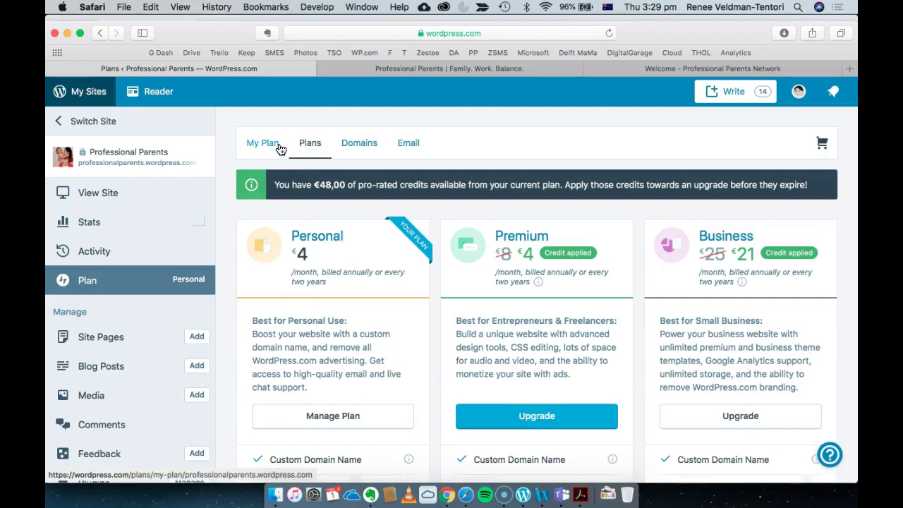
click(280, 148)
scroll(358, 313, down, 1)
scroll(358, 304, up, 1)
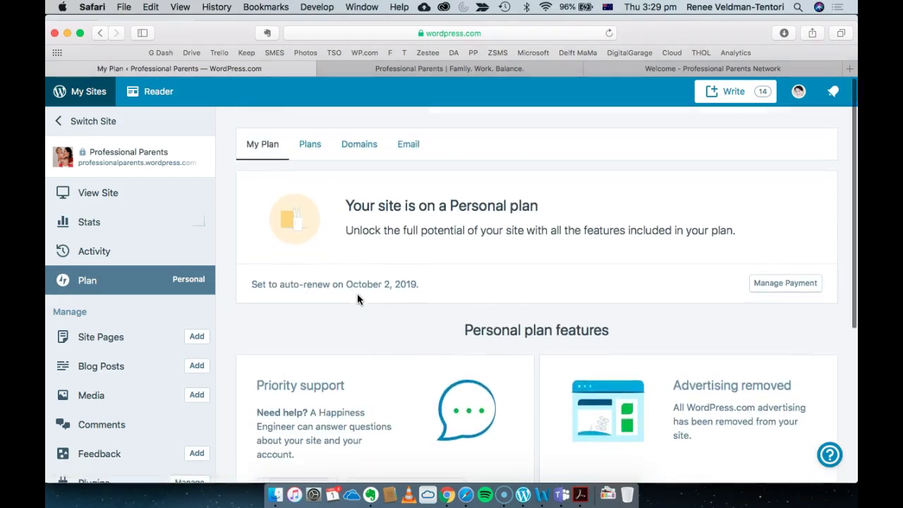
scroll(356, 277, down, 1)
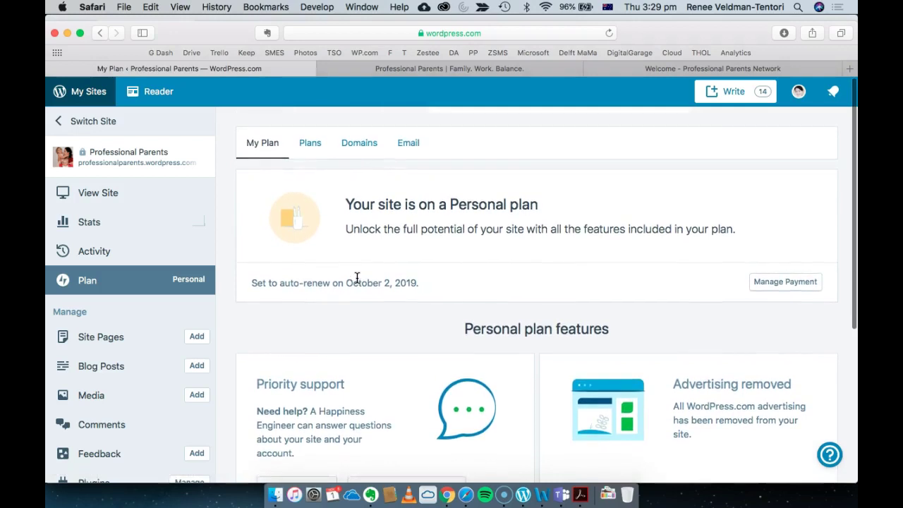